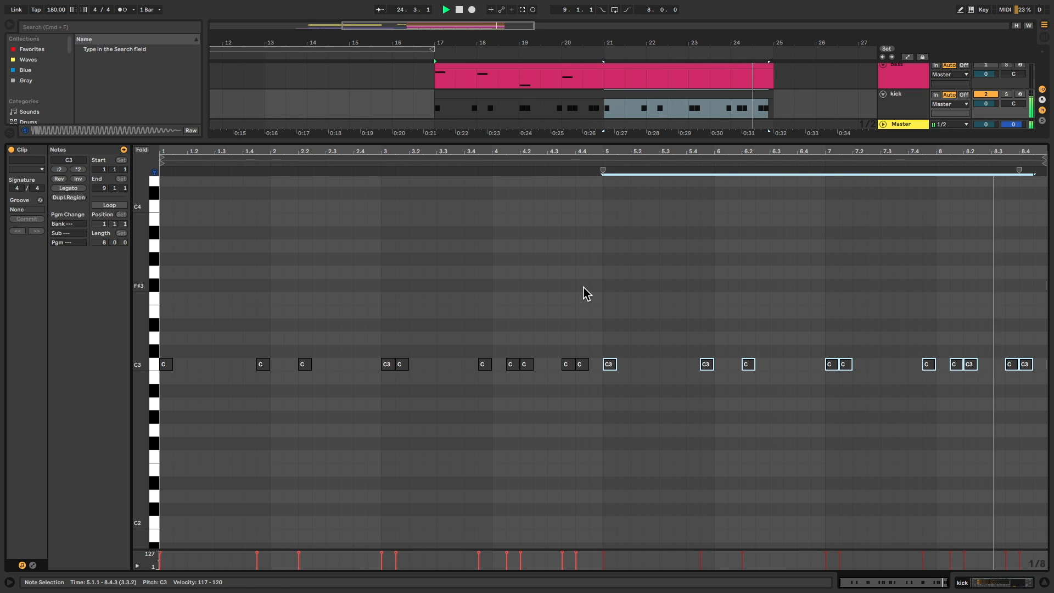
- Copy all the notes of the kick clip into the bass clip, starting at 1.1.1
key(space)
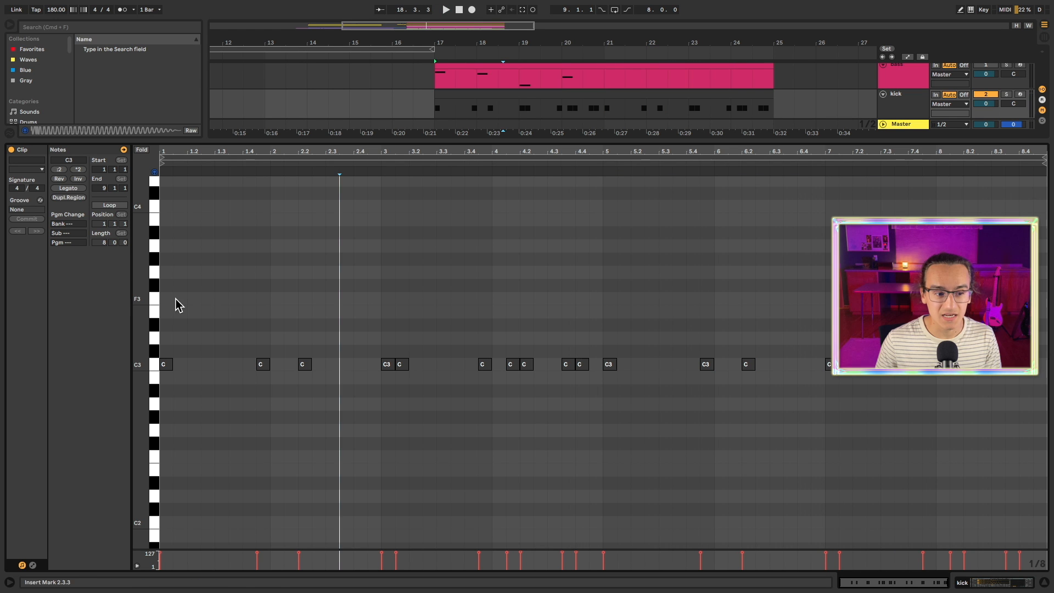
click(168, 298)
click(166, 297)
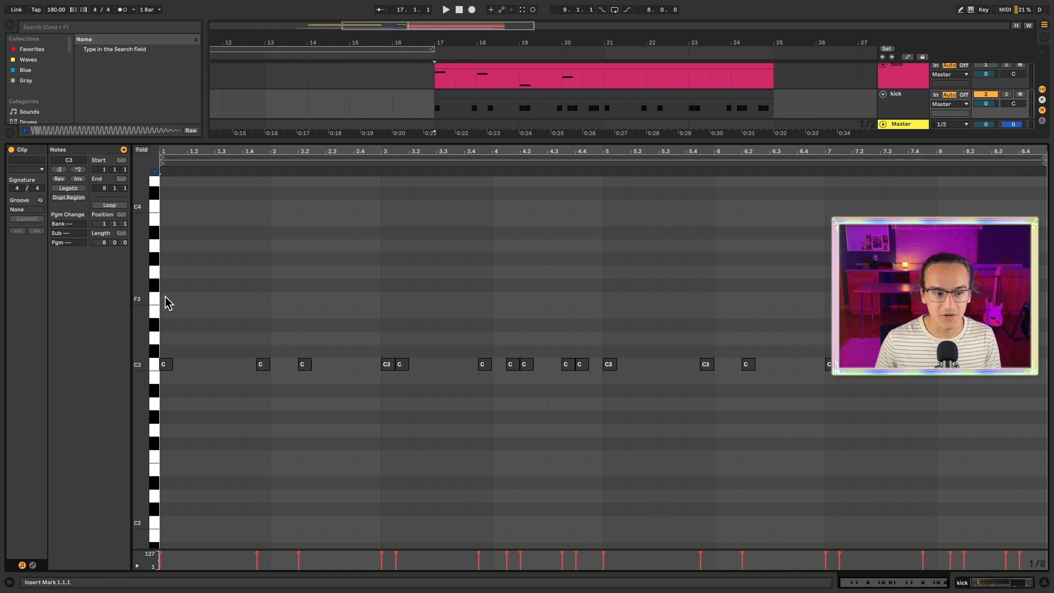
key(super+a)
click(480, 69)
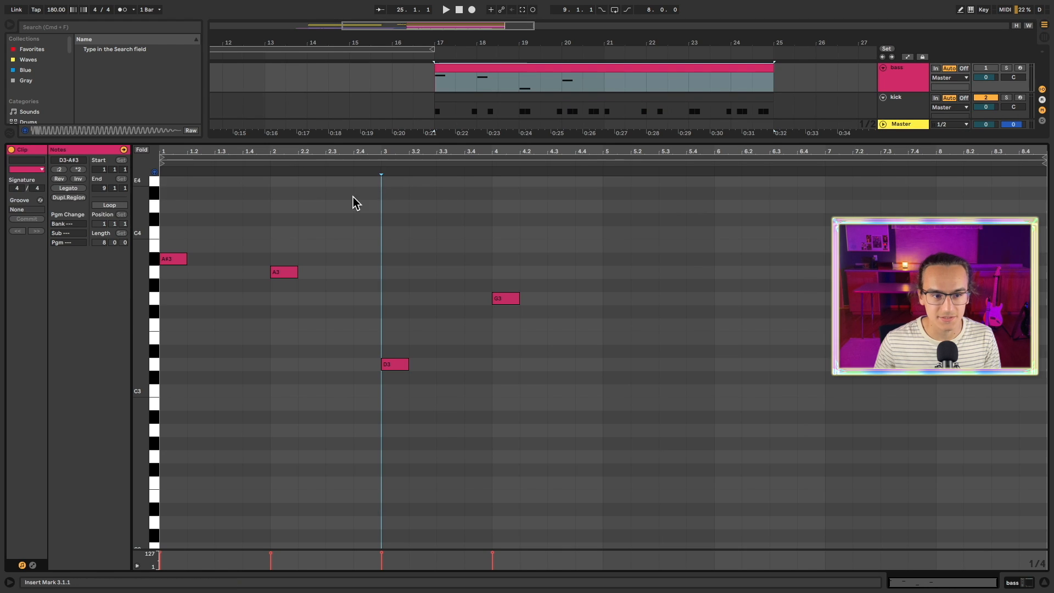
click(168, 319)
key(super+v)
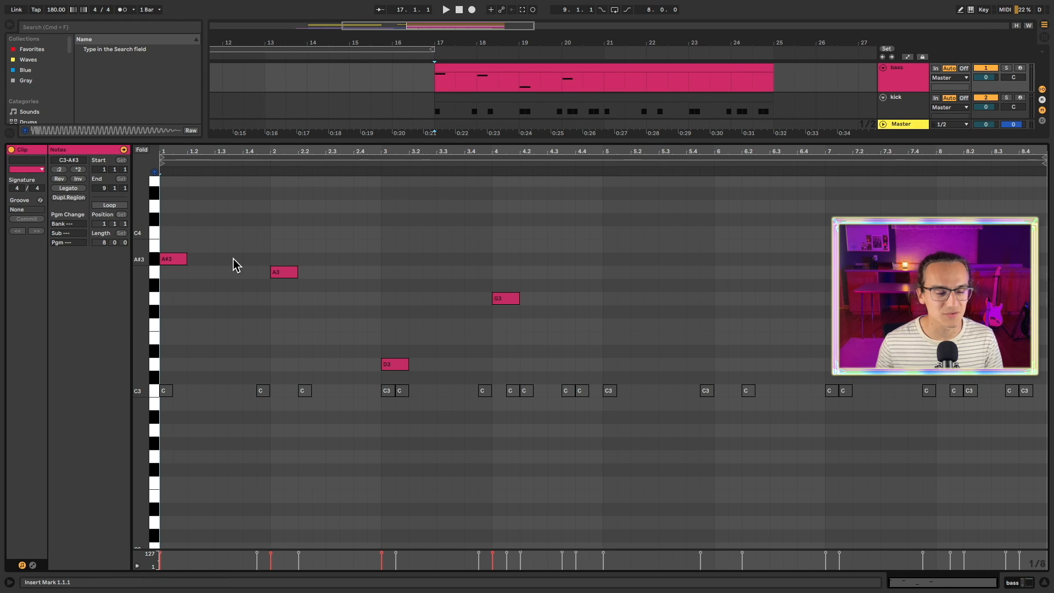
- Lengthen the opening A#3 bass note, align the A3 note with the preceding kick hit, and add a shorter A3 on the next hit
drag(186, 259, 200, 259)
drag(284, 272, 257, 274)
key(super+d)
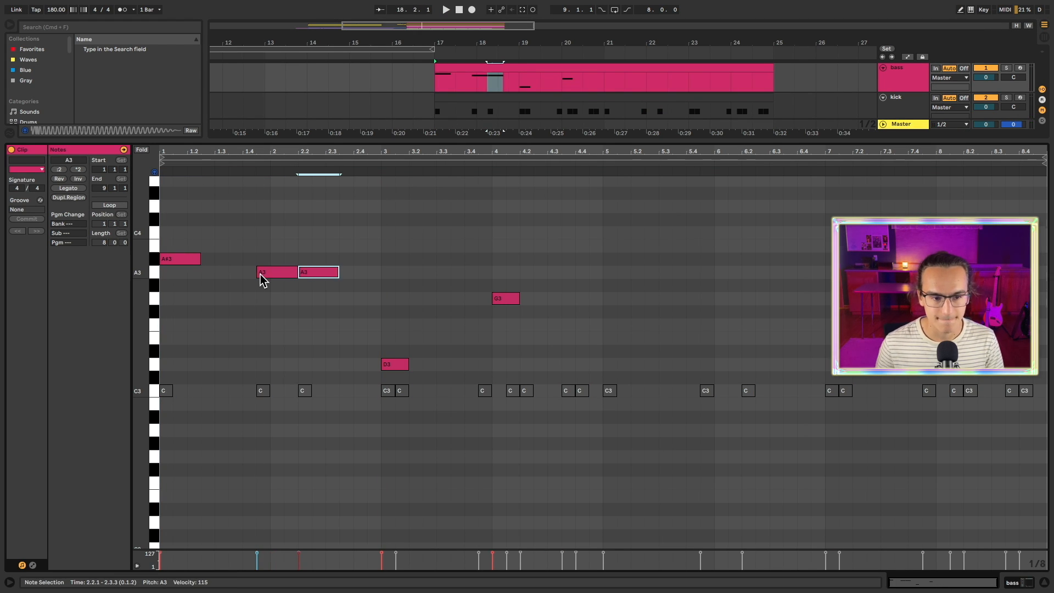
drag(339, 272, 325, 273)
- Fit two D3 bass notes to the kick hits at the start of bar 3 and extend the opening A#3 note further
drag(388, 365, 436, 365)
key(super+d)
drag(200, 259, 214, 259)
click(165, 292)
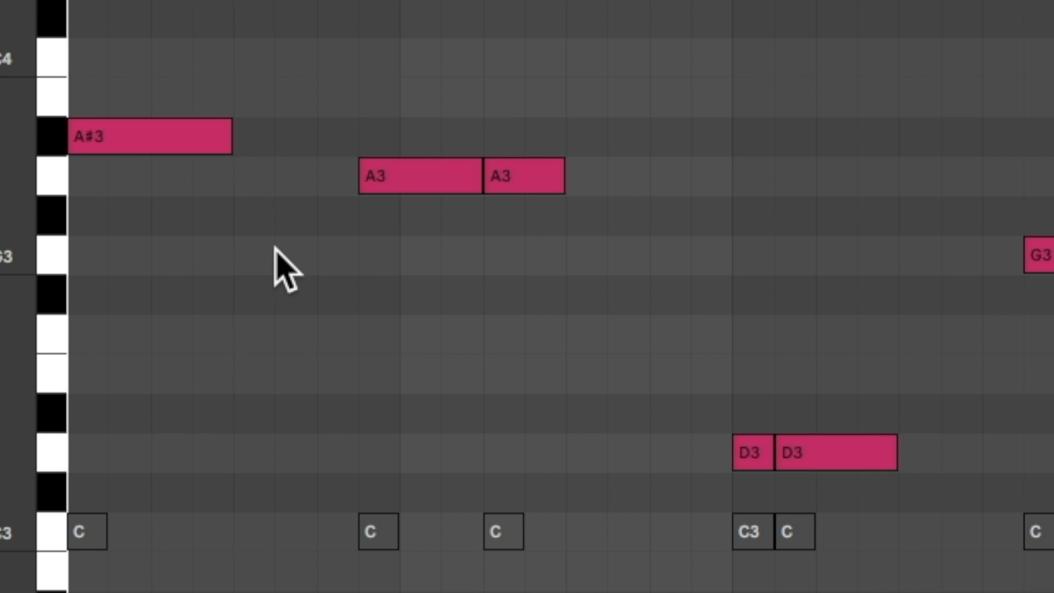
click(258, 264)
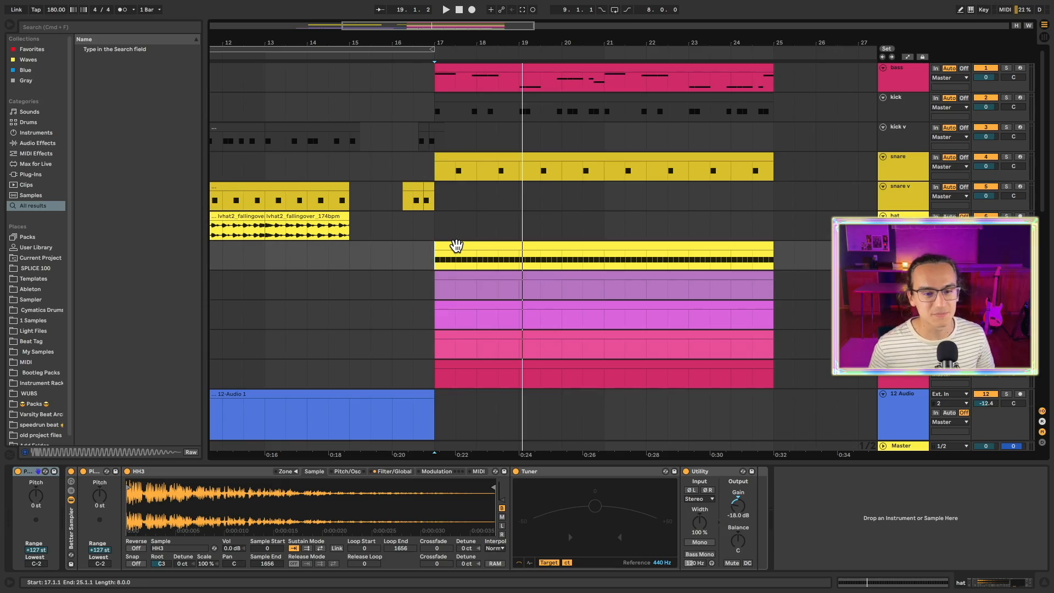
- Play the arrangement from bar 17 to hear the bass, kick, snare and hi-hat parts together
click(457, 245)
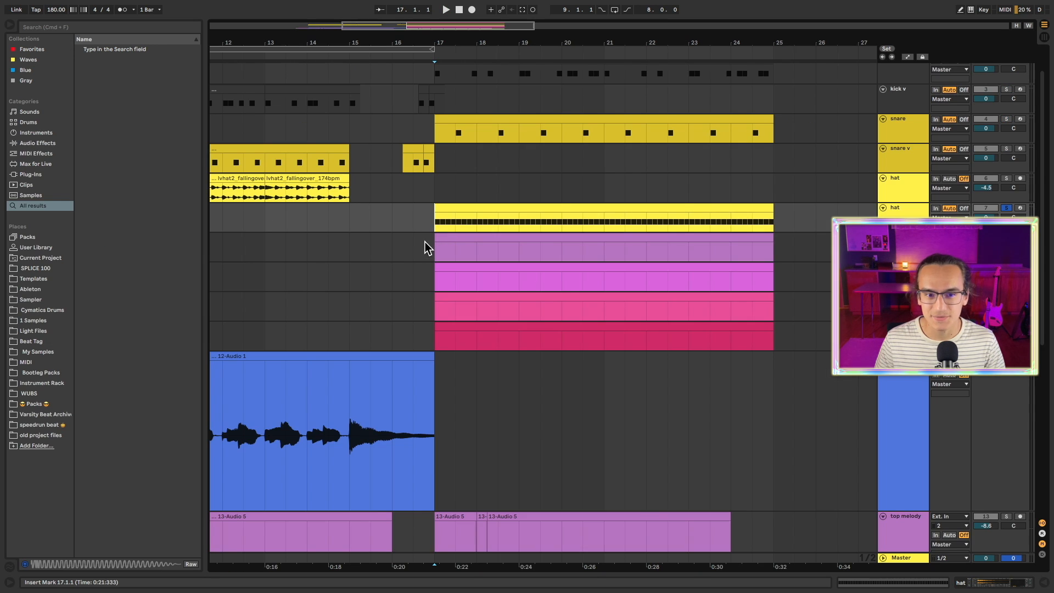
scroll(425, 247, up, 2)
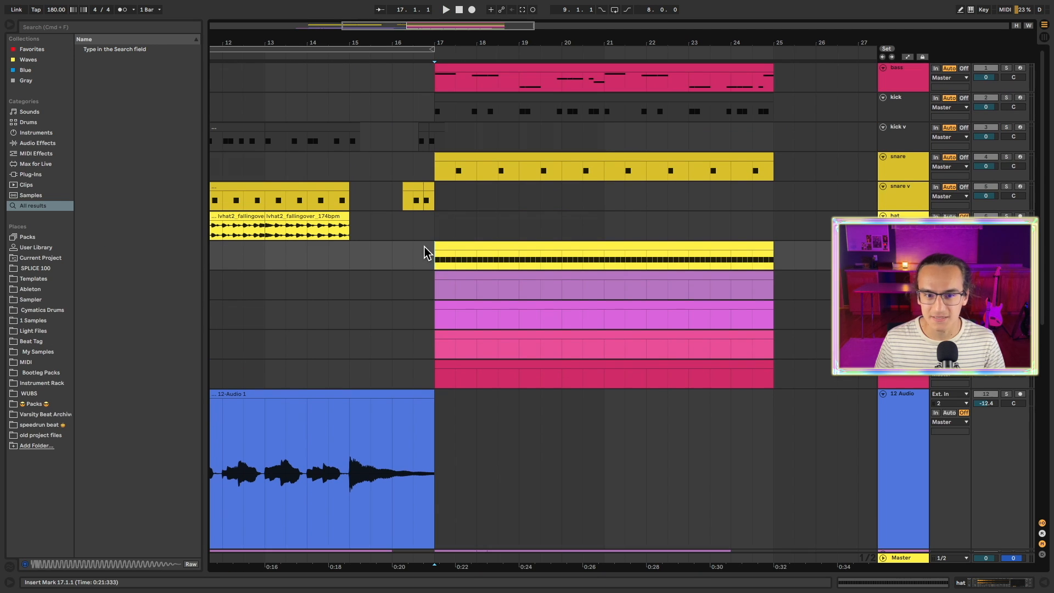
key(space)
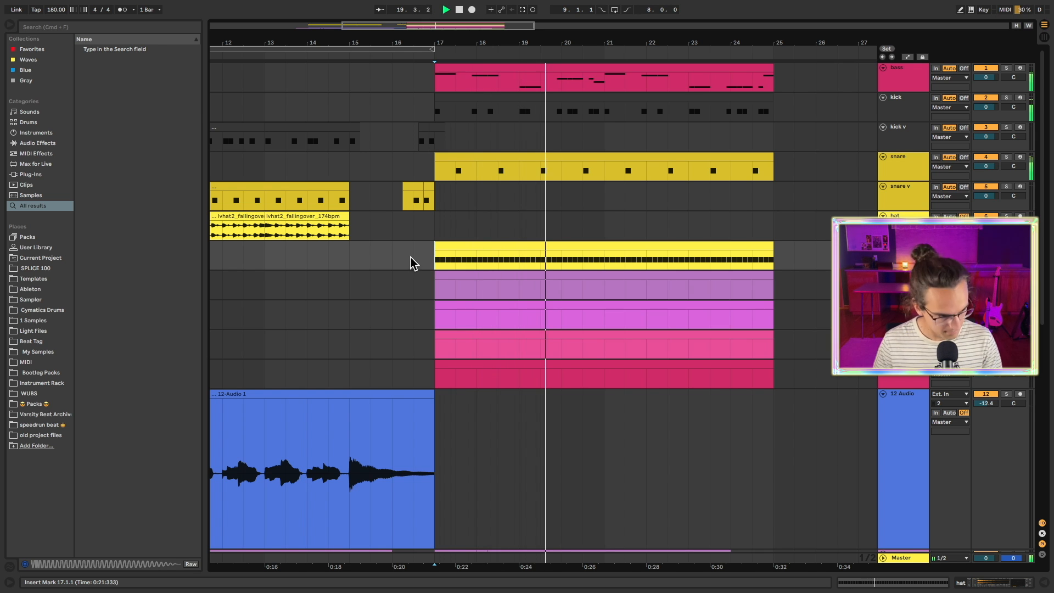
click(438, 256)
key(space)
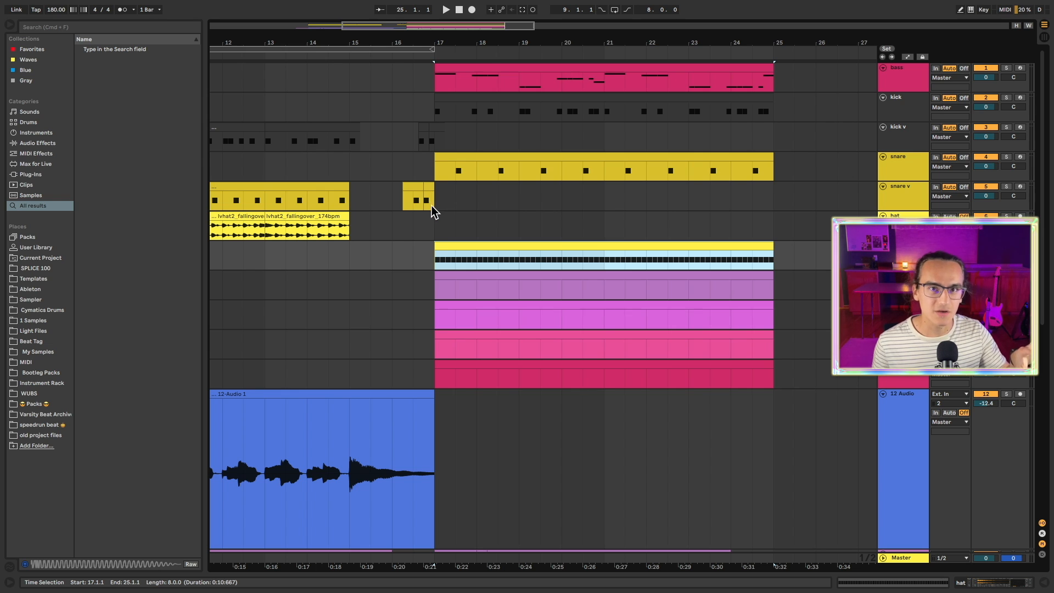
- Cut gaps out of the hi-hat MIDI clip near the ends of bars 17 and 18, and play the result
double_click(514, 243)
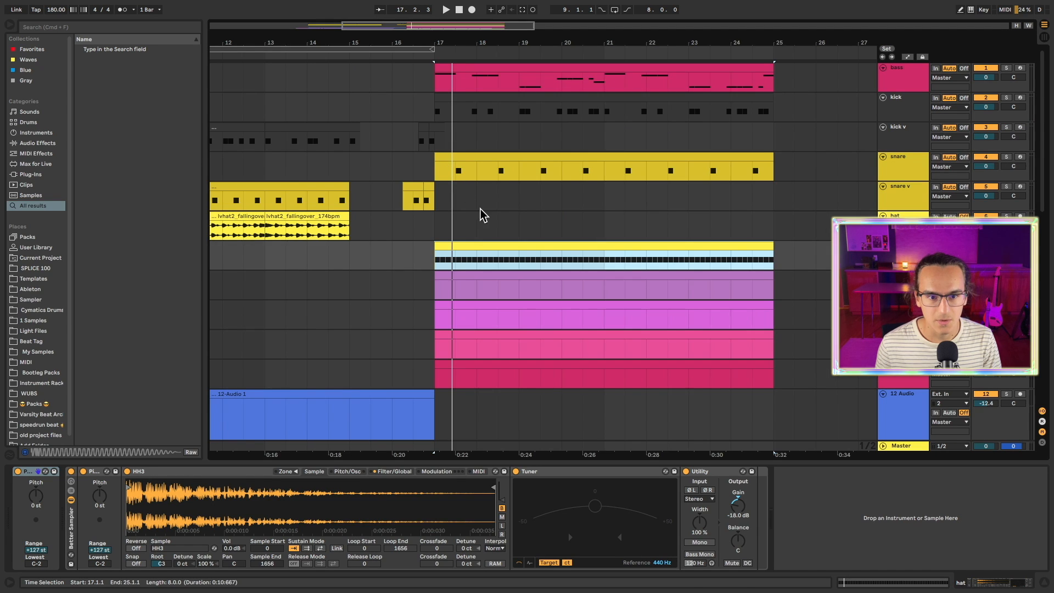
drag(420, 259, 488, 262)
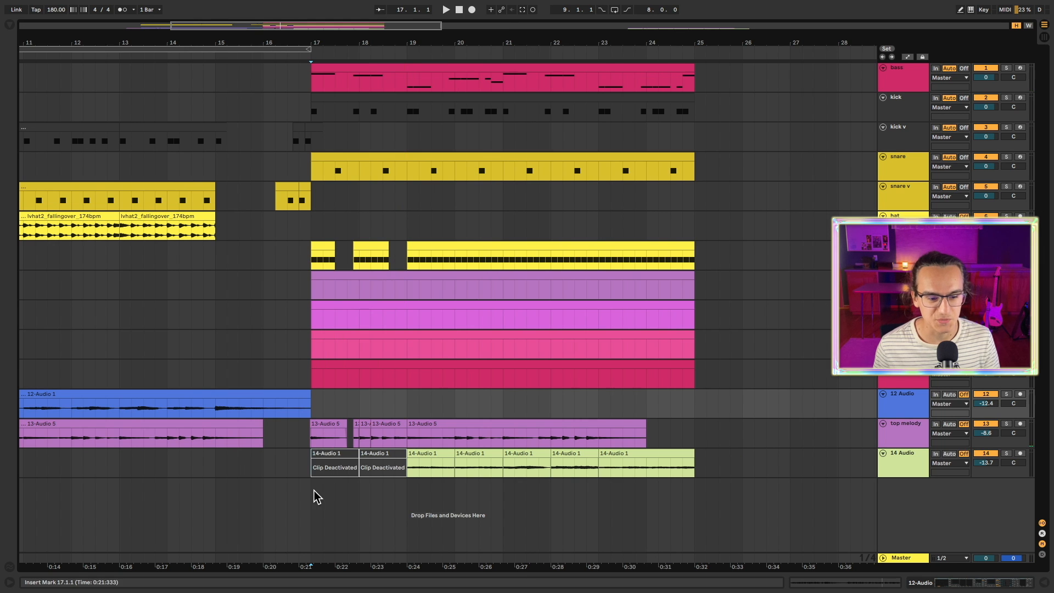
key(space)
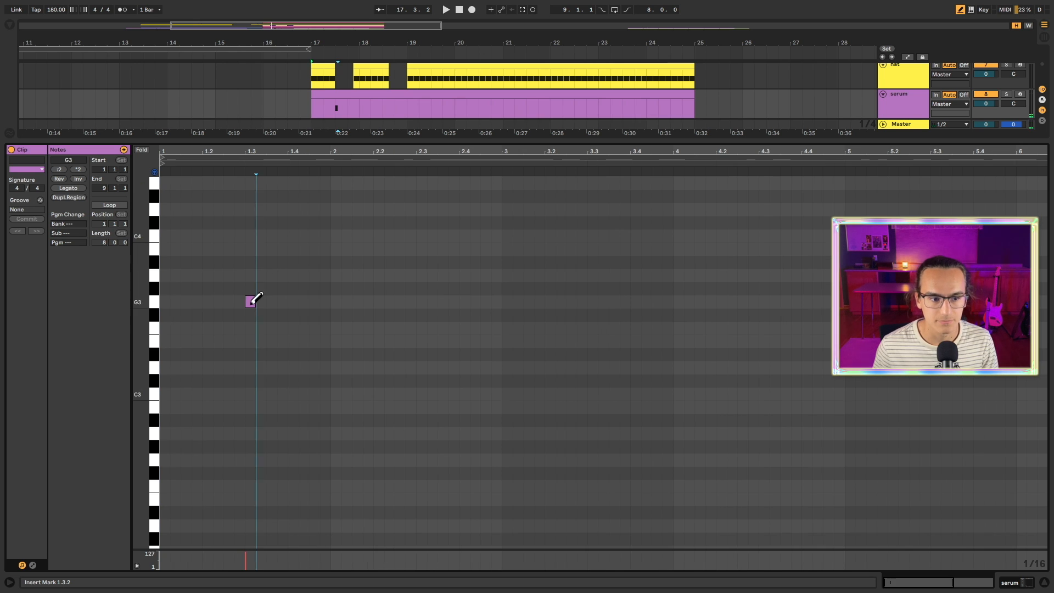
- Draw a falling run of sixteenth notes in the first serum clip from 1.3: F3, G3, E3, F3, D3, E3, C3 and A2
click(261, 302)
click(250, 328)
click(271, 341)
click(282, 327)
click(304, 341)
click(293, 367)
click(314, 393)
click(325, 434)
key(b)
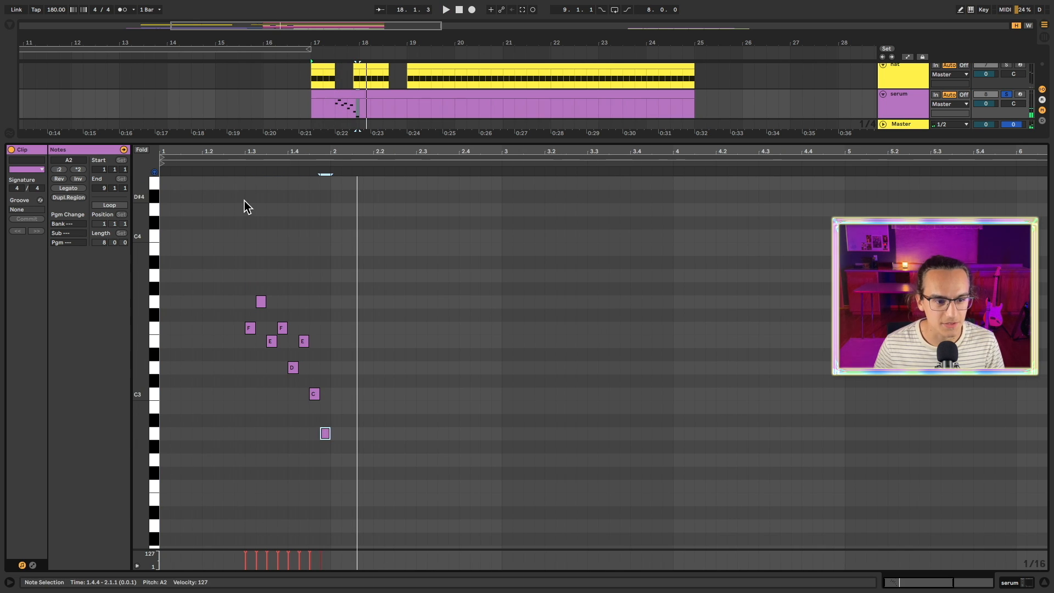
- Play back the serum run from beat 17.3 and from the start of bar 17
click(245, 200)
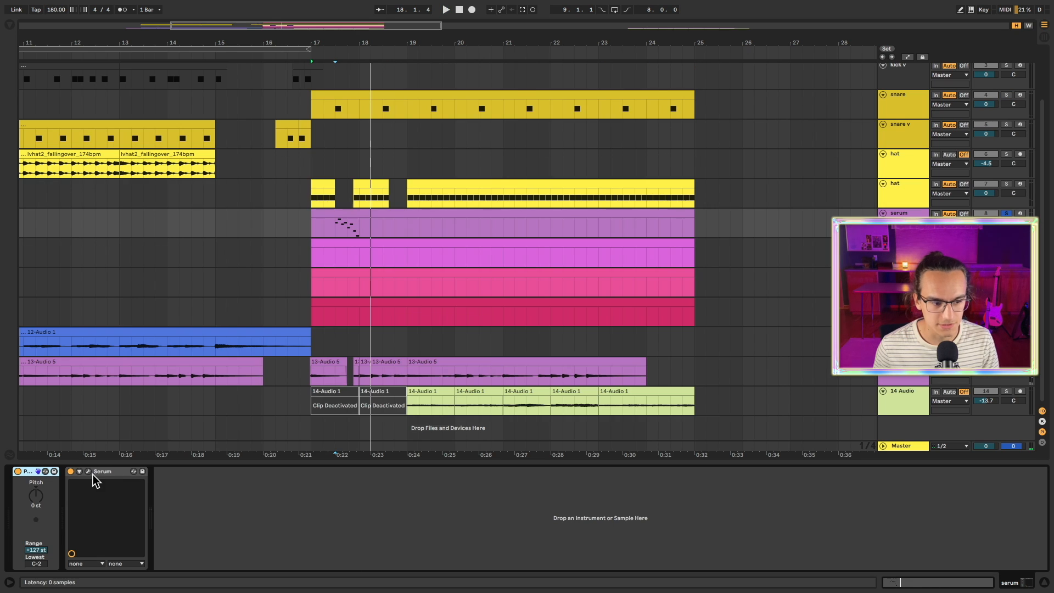
click(297, 223)
click(320, 67)
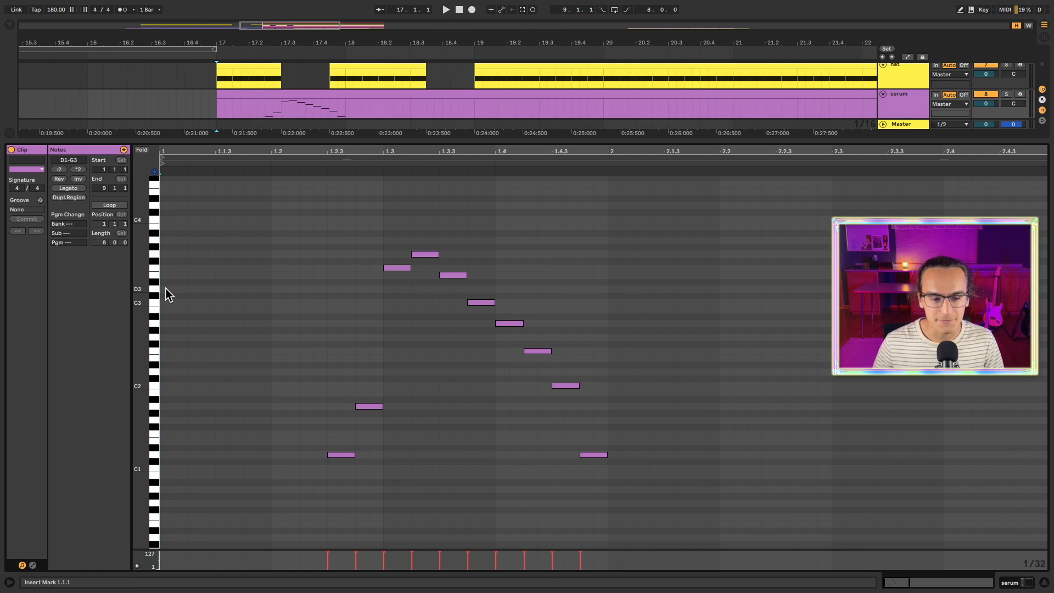
key(space)
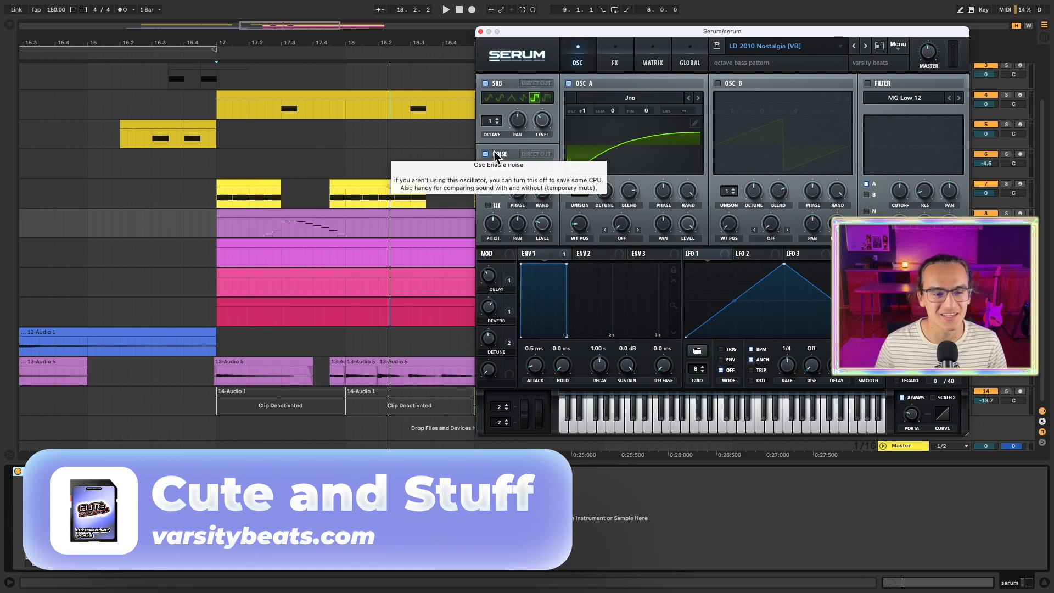
click(265, 229)
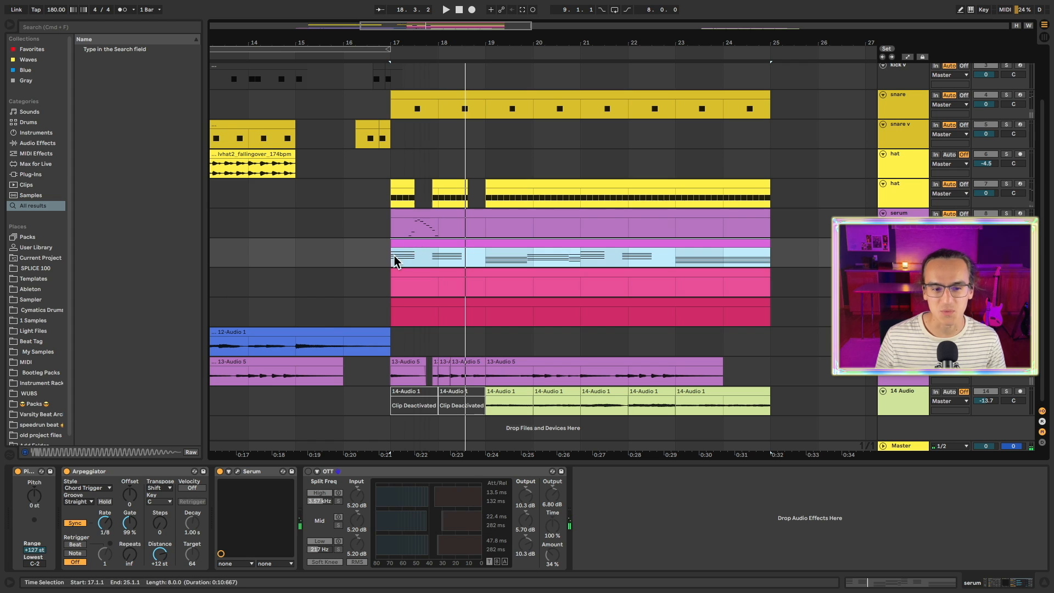
- Close the Serum window with the SY Trance [VB] preset and play the chord part from bar 17
click(383, 262)
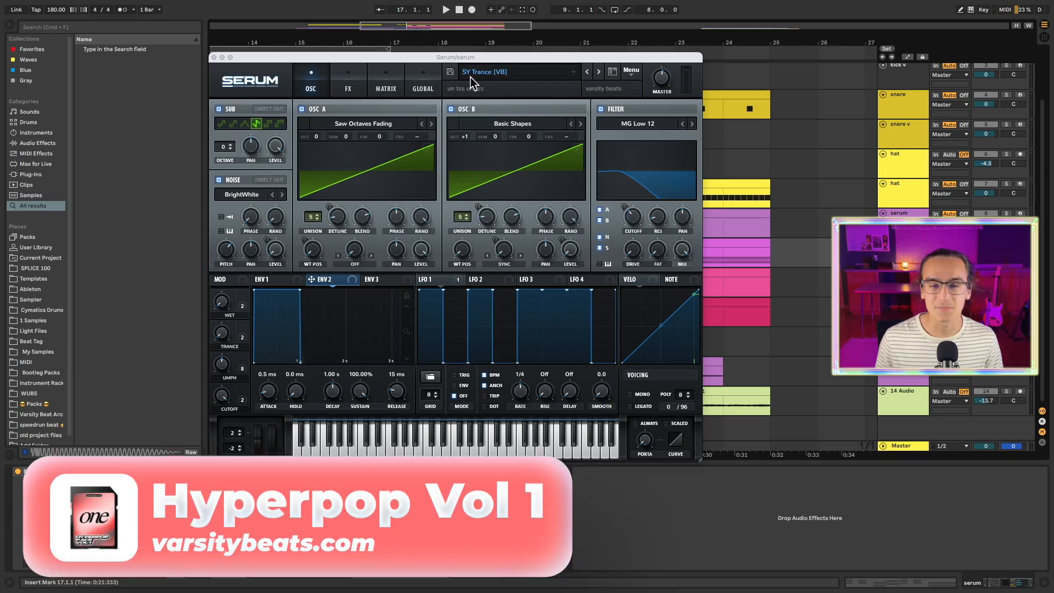
click(214, 57)
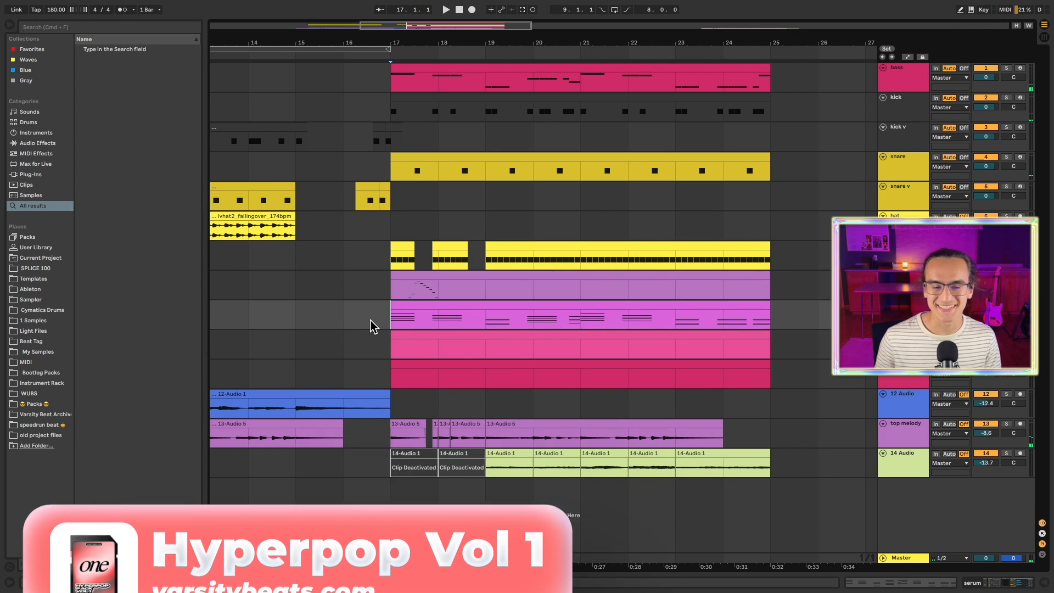
key(space)
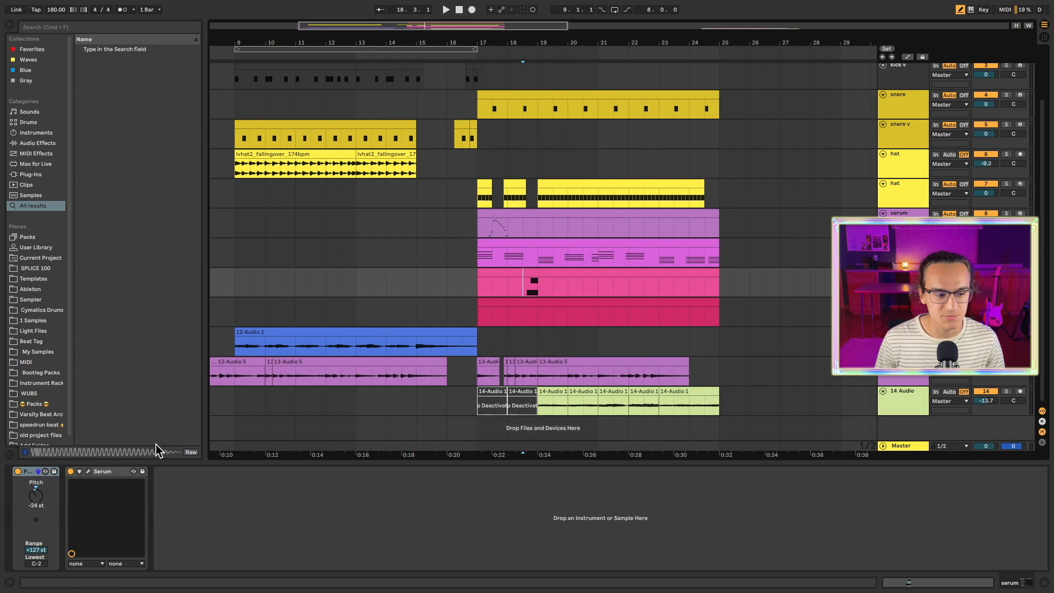
- Inspect the BA Bass dropper [GI] preset in the third serum track's Serum window and close the window
click(88, 471)
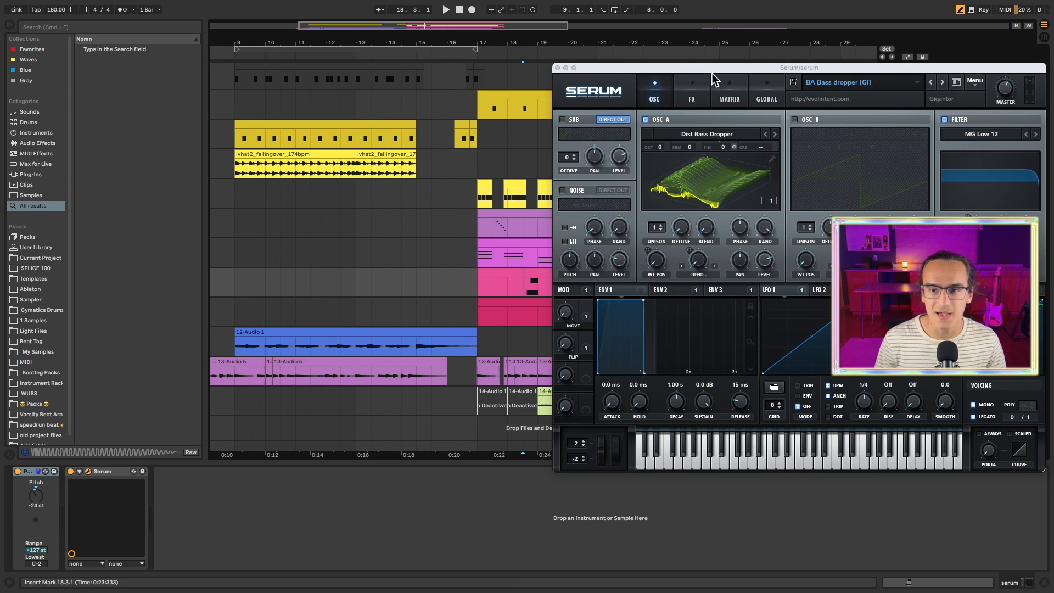
drag(714, 69, 557, 72)
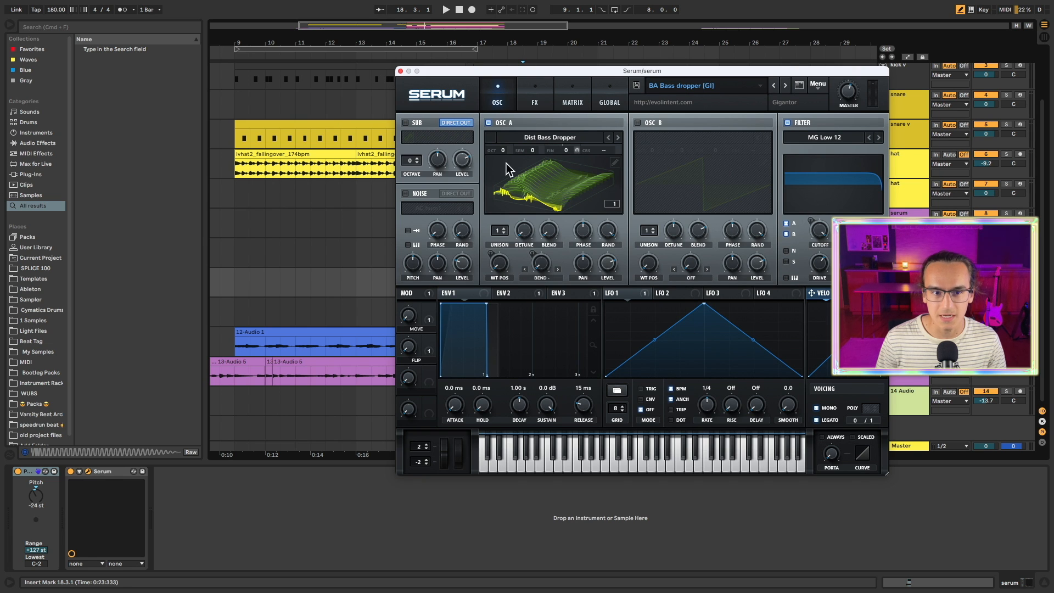
click(401, 71)
- Audition the G2 and A2 bass-dropper notes in their clip and play them with the arrangement from bar 17
click(297, 163)
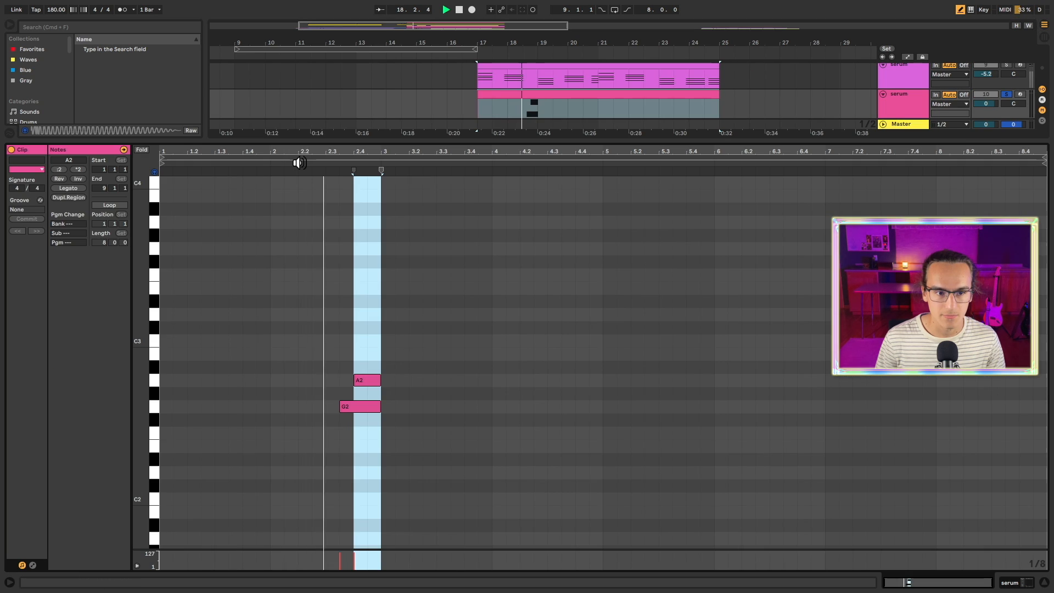
click(295, 163)
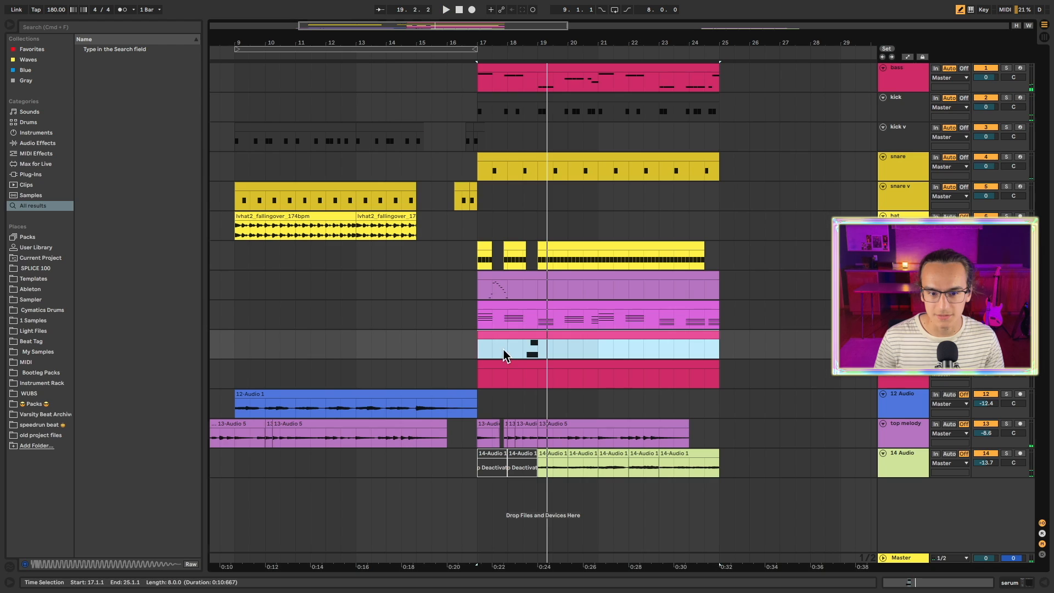
click(476, 352)
key(space)
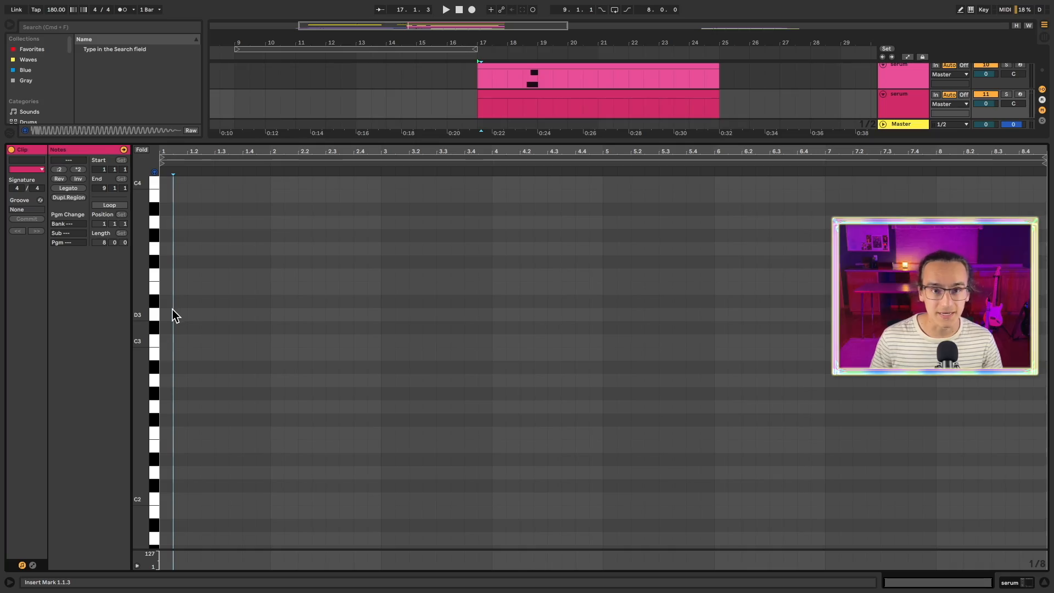
- Draw a sparse melody in the last serum clip with A3, C3, D3, C4, A3 and D3 every half bar, continuing into bar 4
click(172, 309)
key(b)
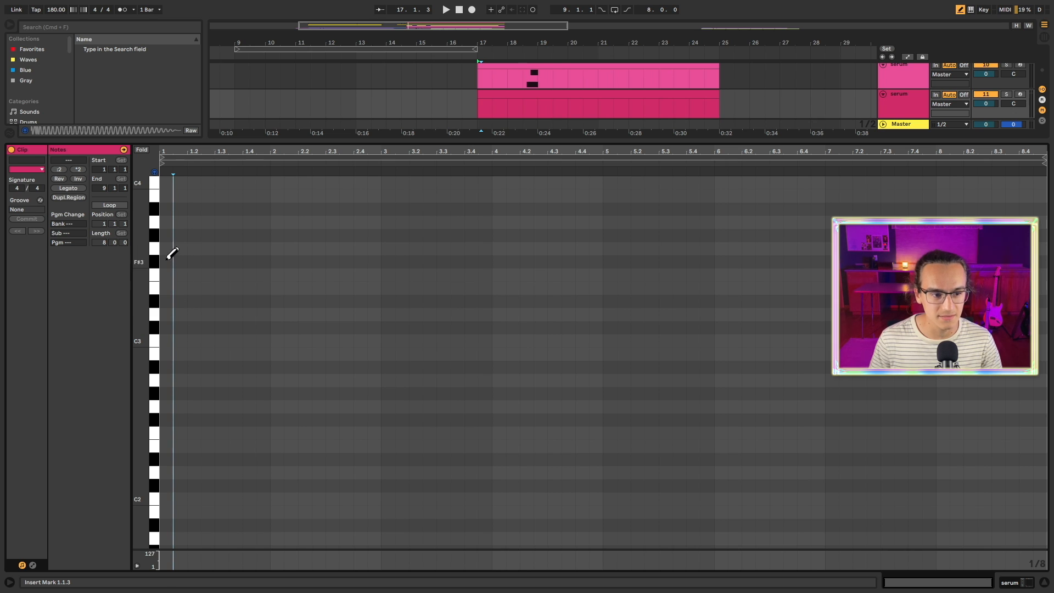
click(167, 223)
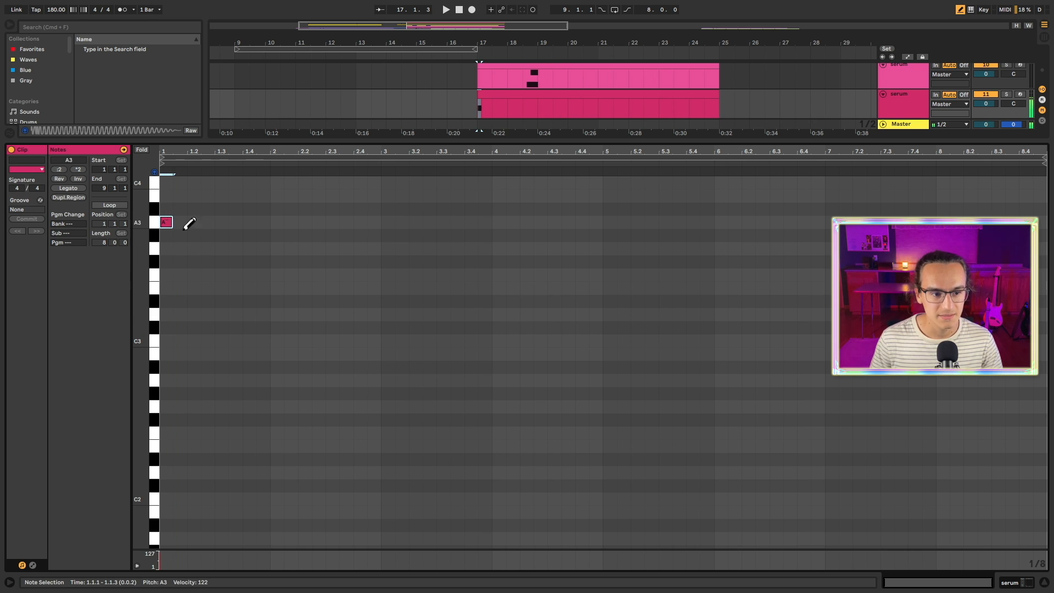
click(332, 181)
scroll(332, 176, up, 2)
click(388, 273)
click(443, 366)
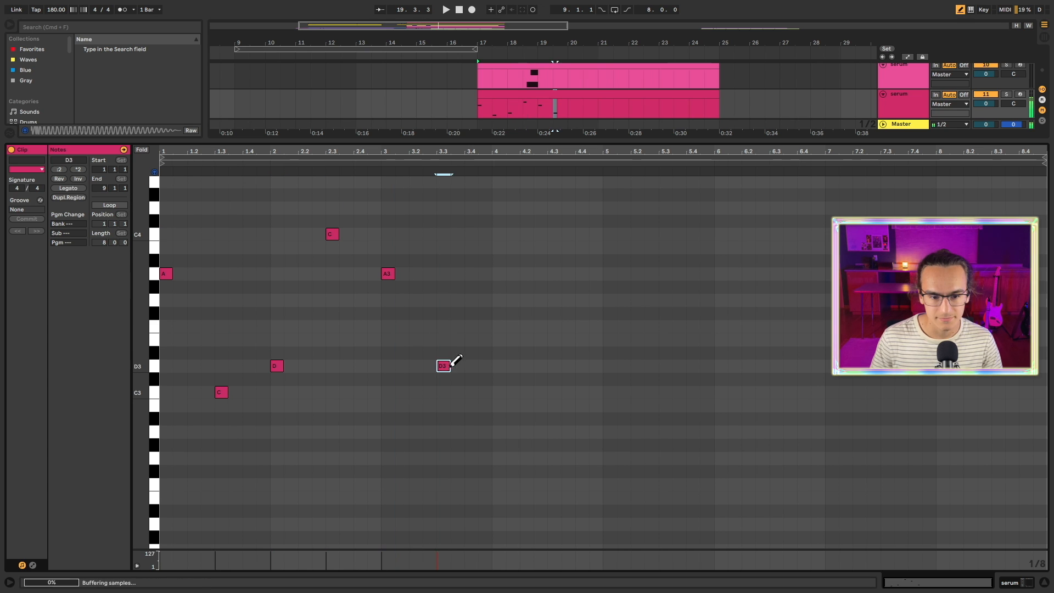
click(498, 208)
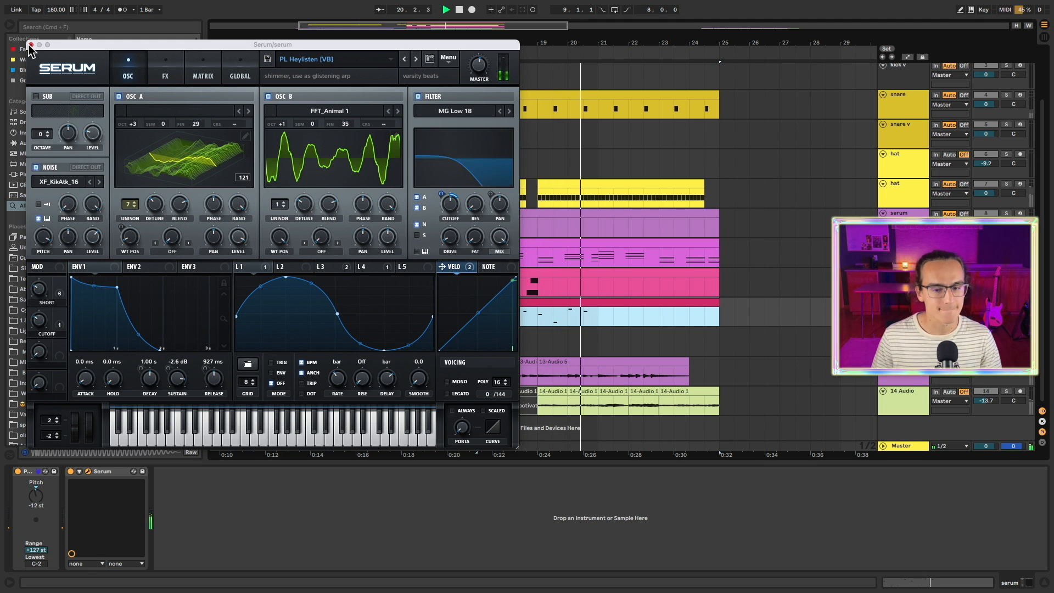
- Restart playback from bar 17 to hear the new PL Heylisten [VB] melody within the full arrangement
key(space)
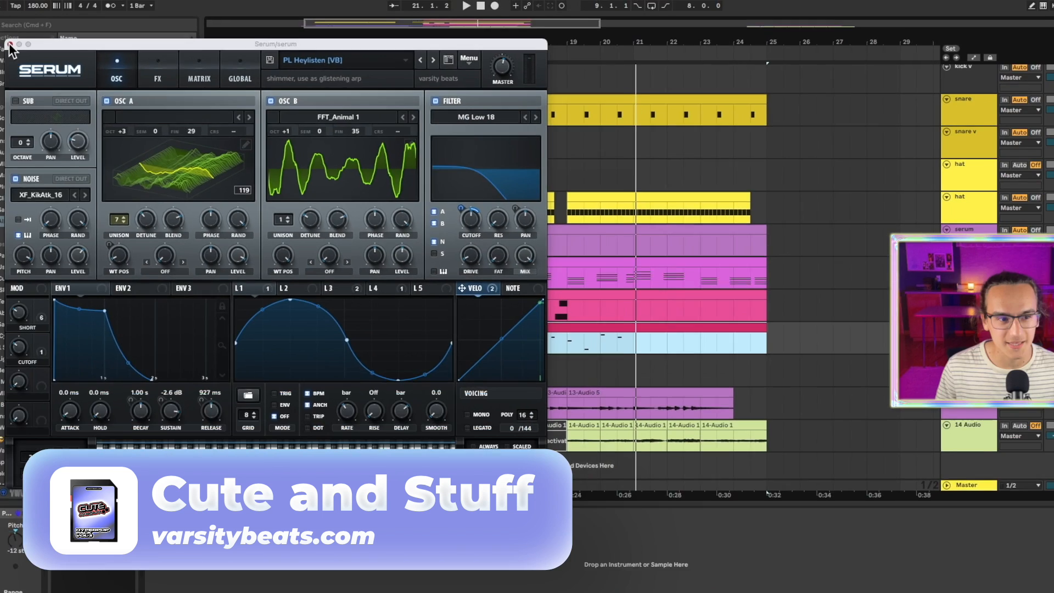
click(478, 315)
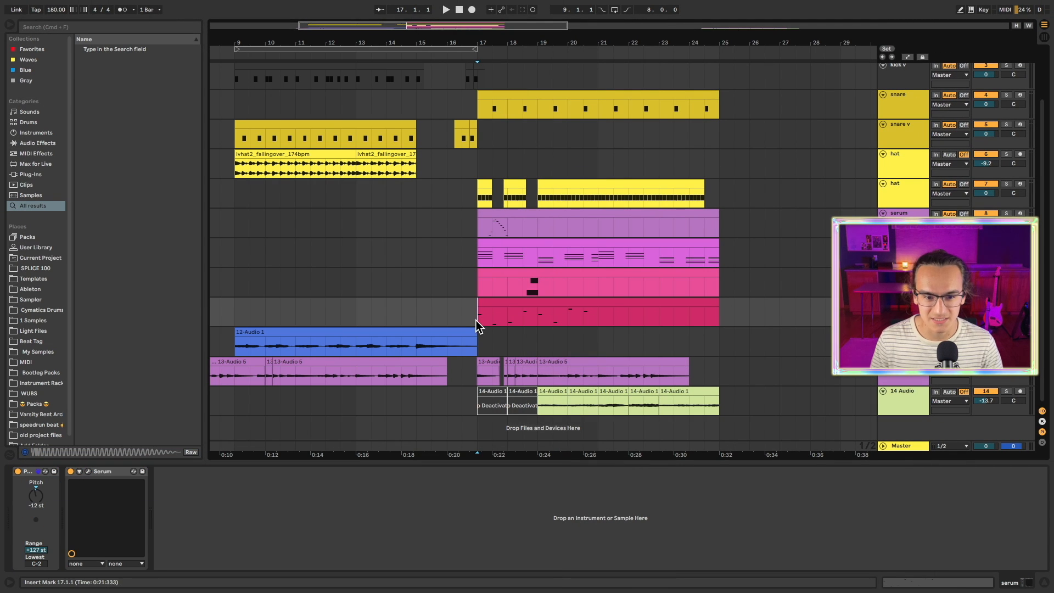
key(space)
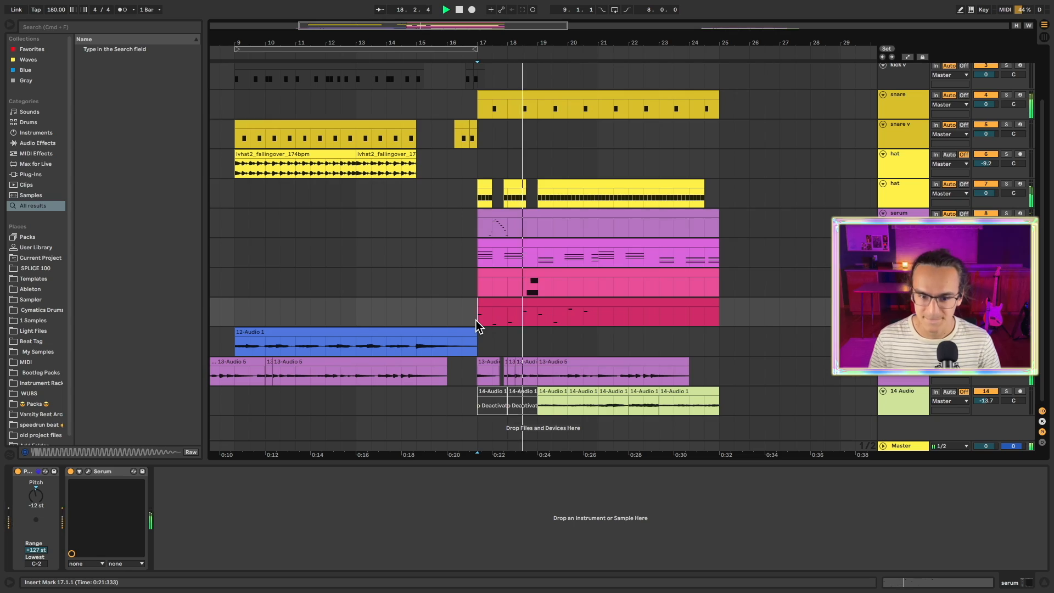